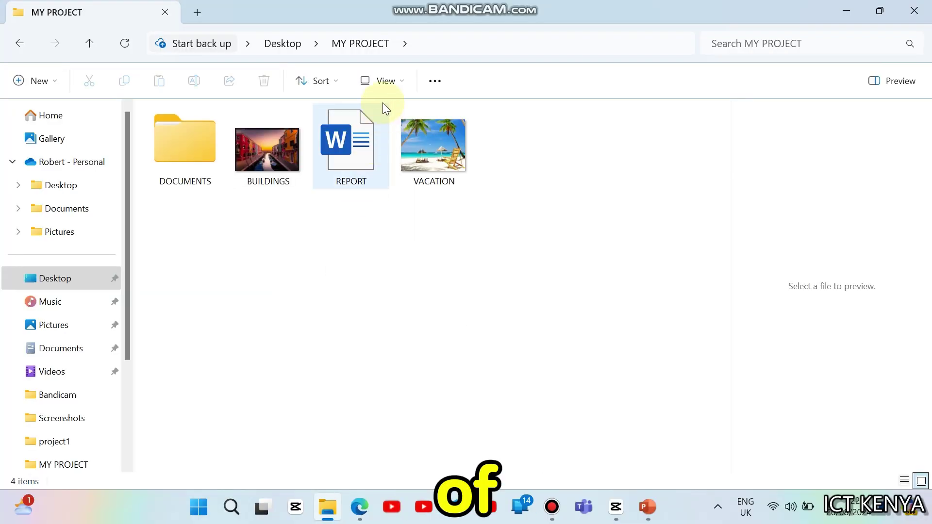
Turn on the display of file name extensions for the files in the MY PROJECT folder.
click(388, 83)
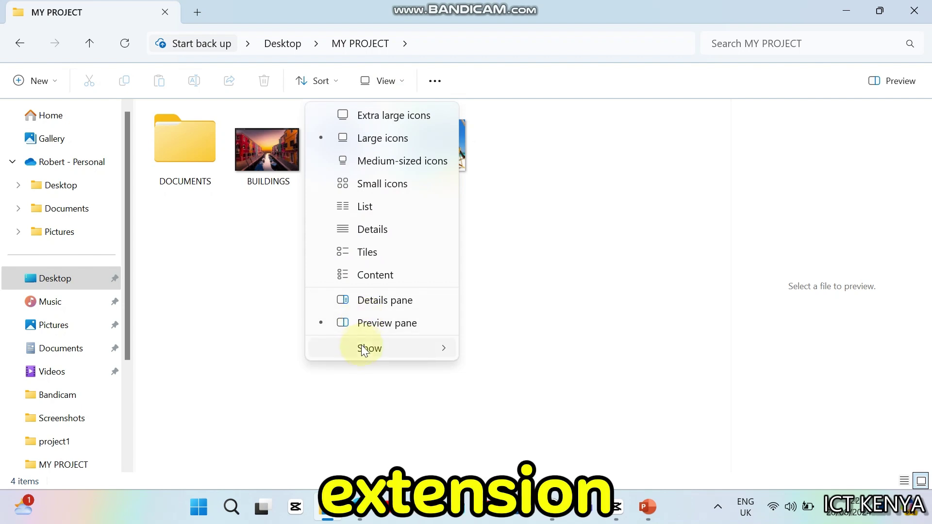
mouse_move(363, 354)
click(499, 426)
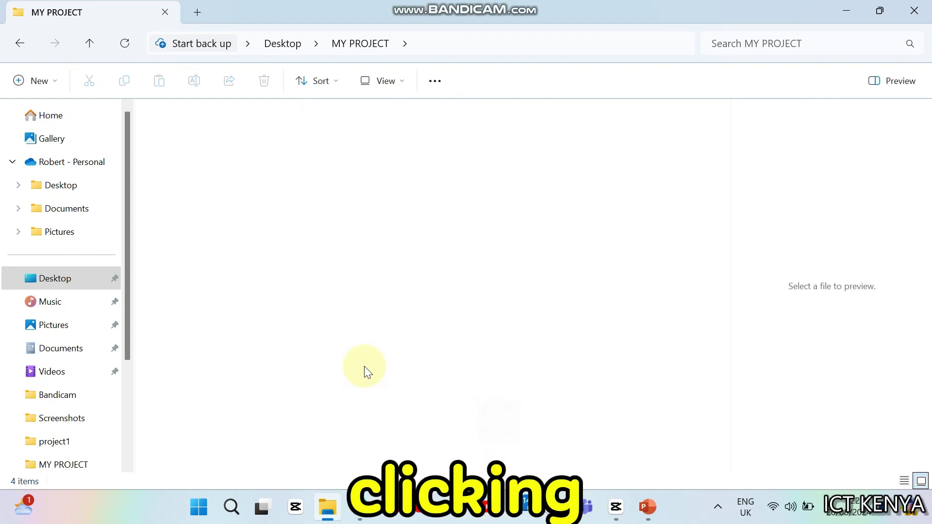
View the properties of VACATION.jpg in the MY PROJECT folder and close them.
click(365, 185)
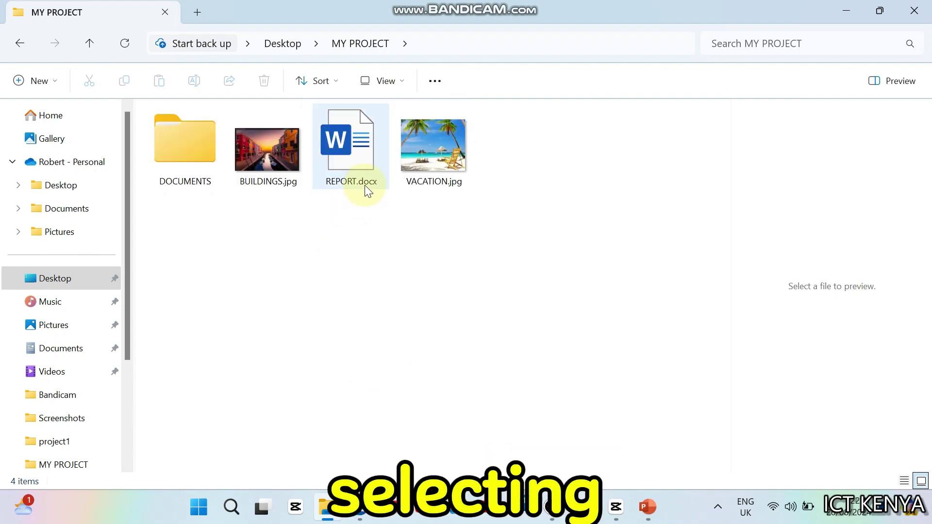
right_click(432, 146)
click(467, 424)
click(466, 478)
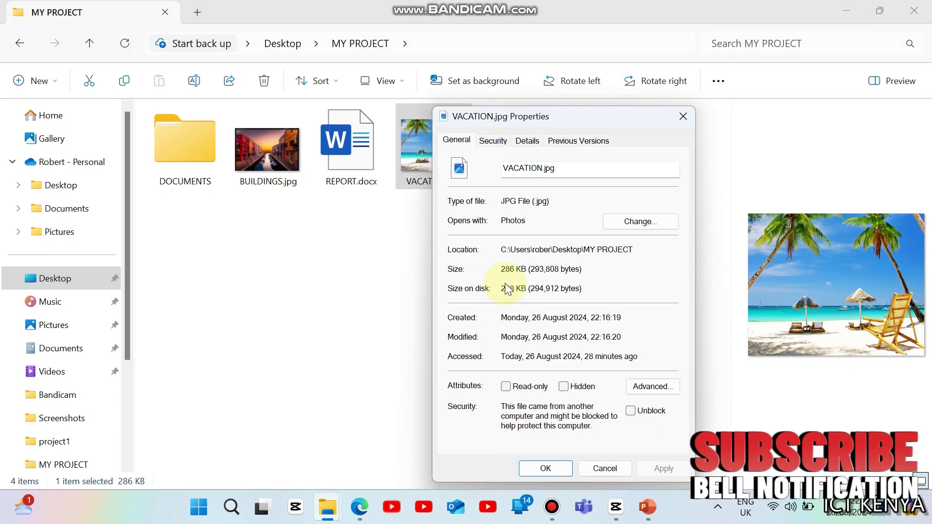
click(552, 467)
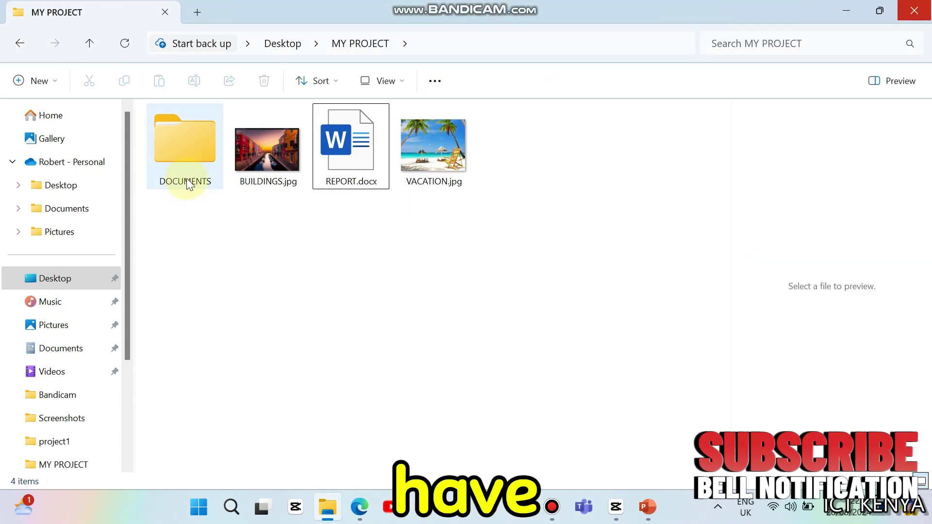
Open REPORT.docx to look through its text and VACATION.jpg to view the image, closing each one.
click(188, 184)
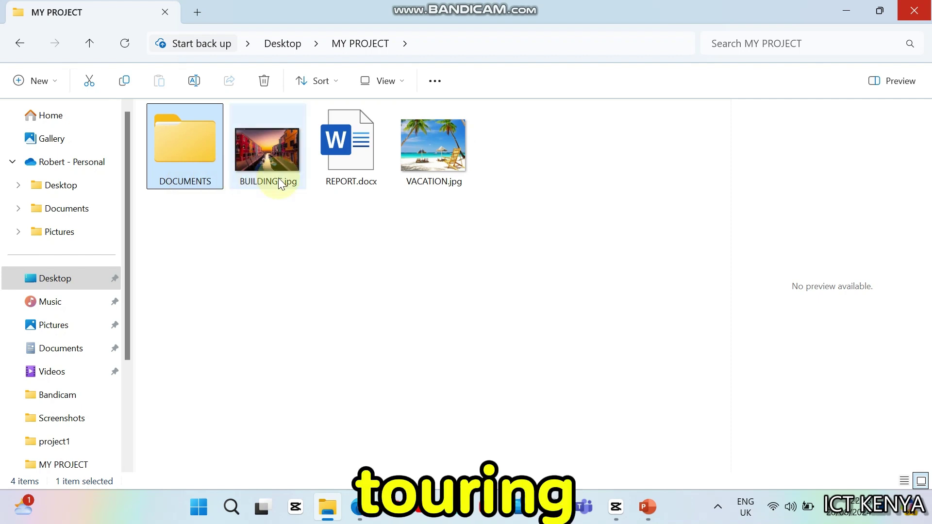
click(474, 226)
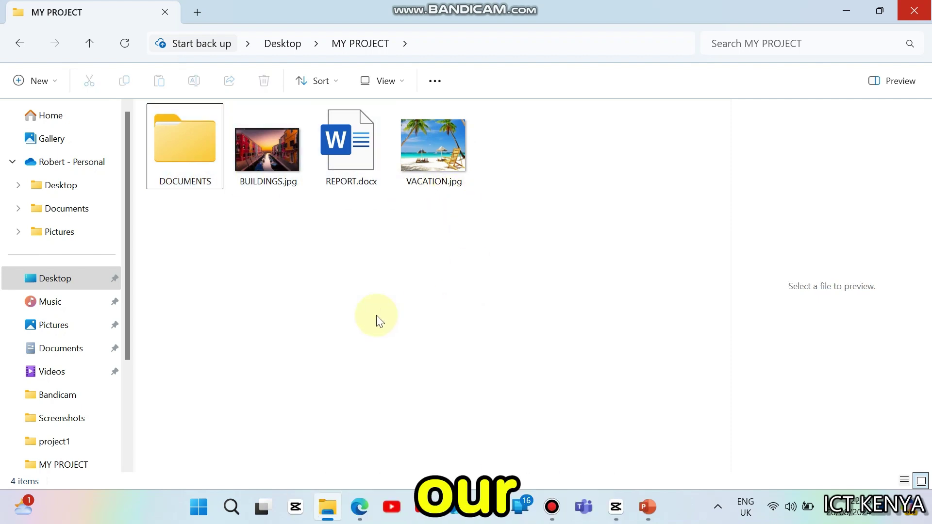
double_click(339, 170)
drag(926, 151, 927, 287)
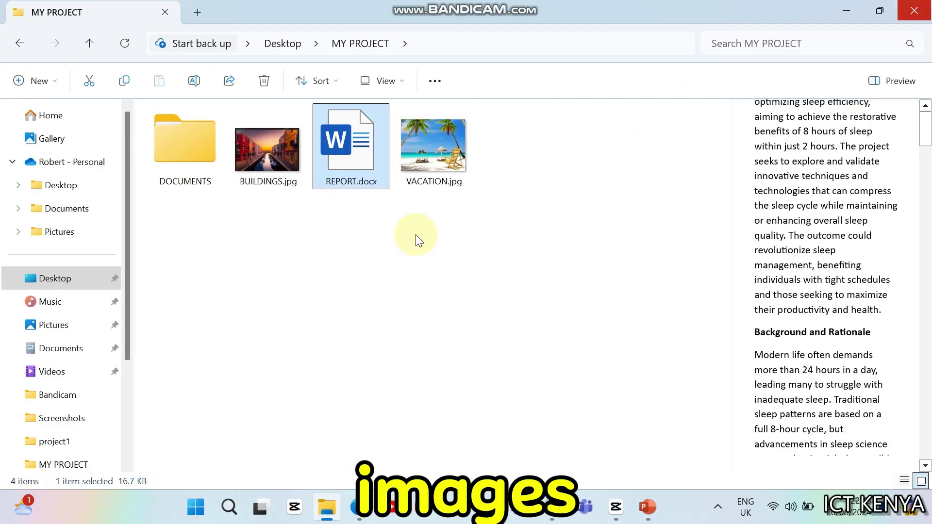
double_click(441, 171)
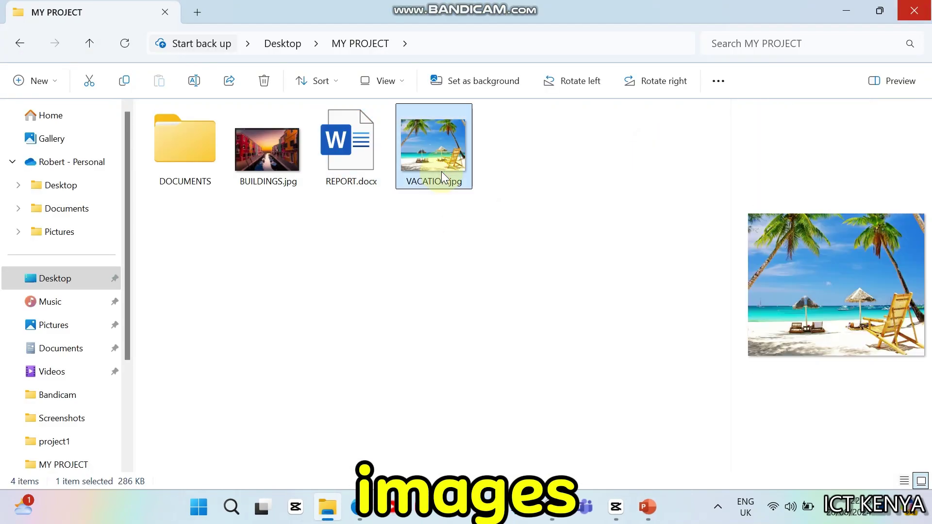
click(768, 110)
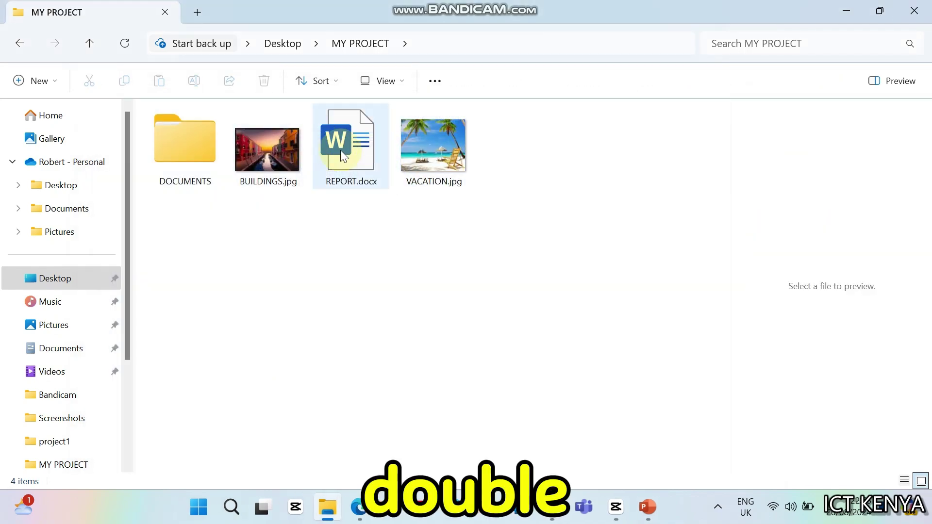
Open REPORT.docx, VACATION.jpg and BUILDINGS.jpg one after another to view them, closing each file.
double_click(340, 150)
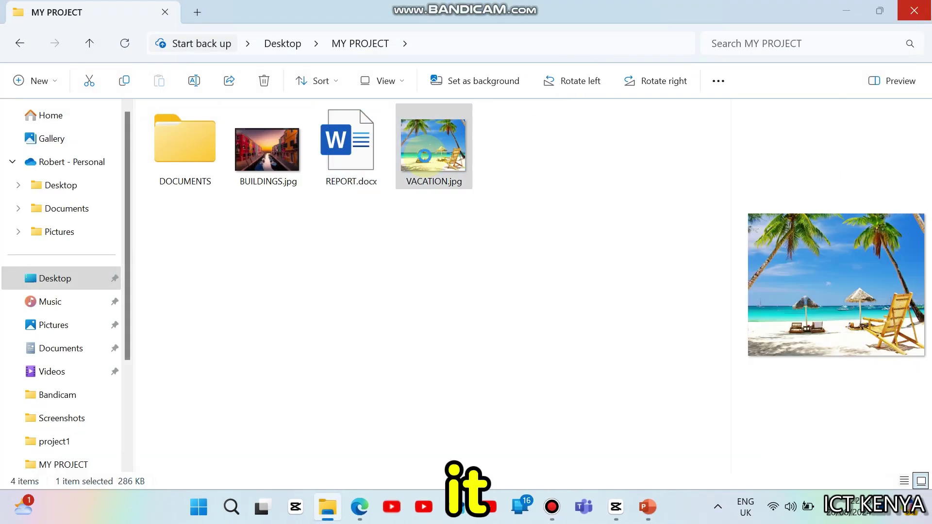
double_click(433, 152)
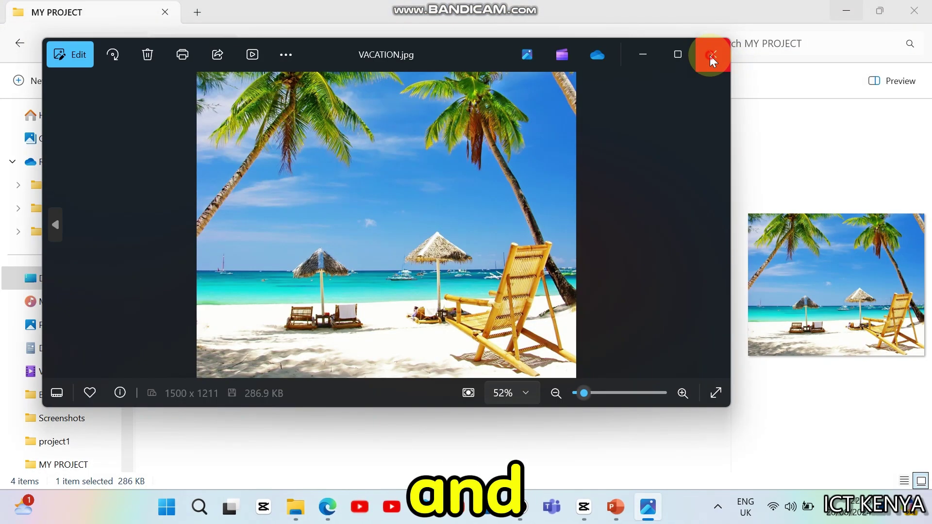
click(712, 55)
click(267, 152)
double_click(267, 152)
click(706, 58)
click(280, 262)
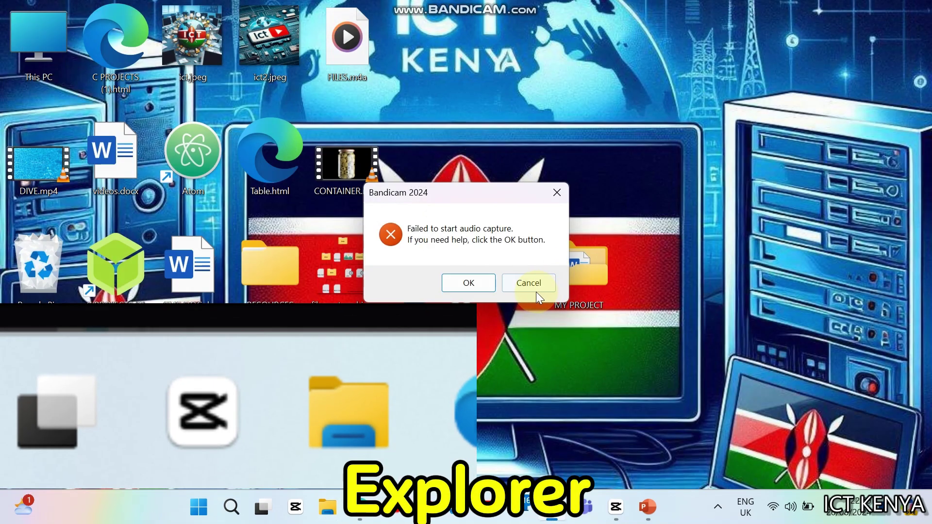
Dismiss the audio capture error and close the MY PROJECT folder window.
click(529, 283)
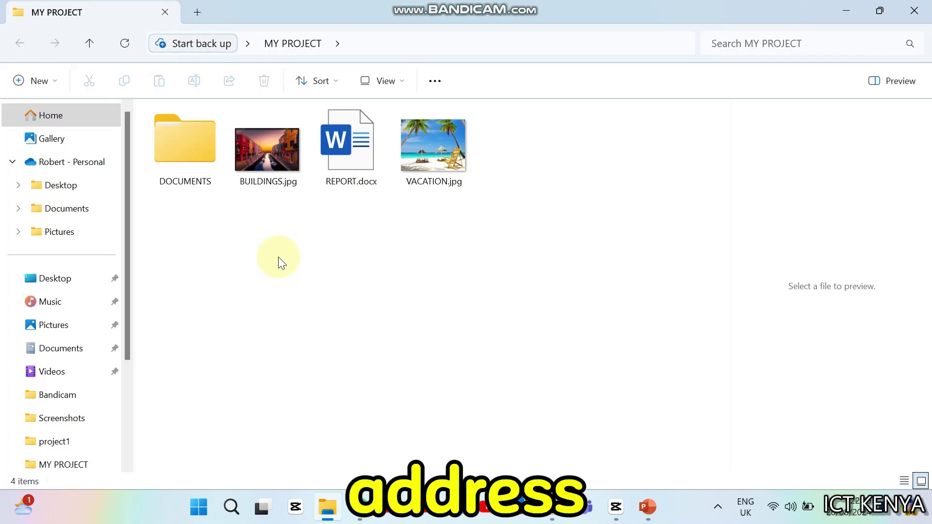
click(278, 258)
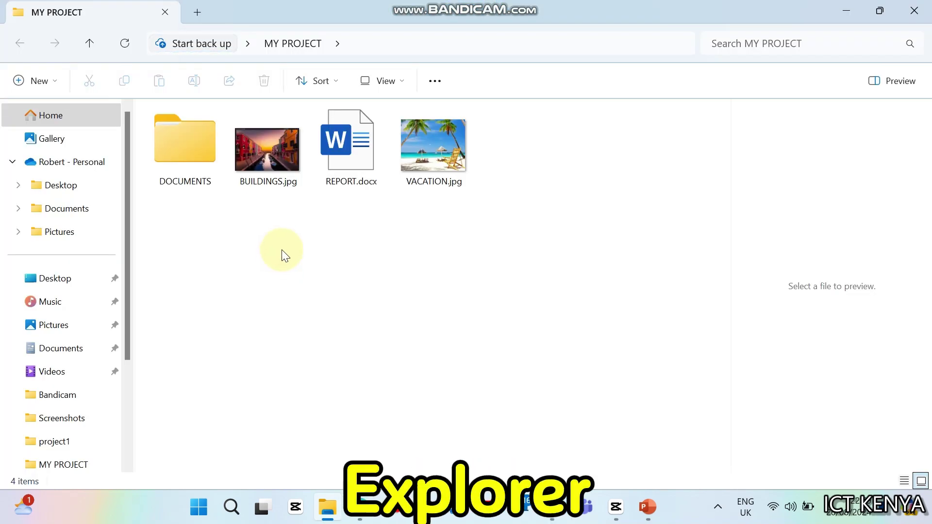
click(906, 7)
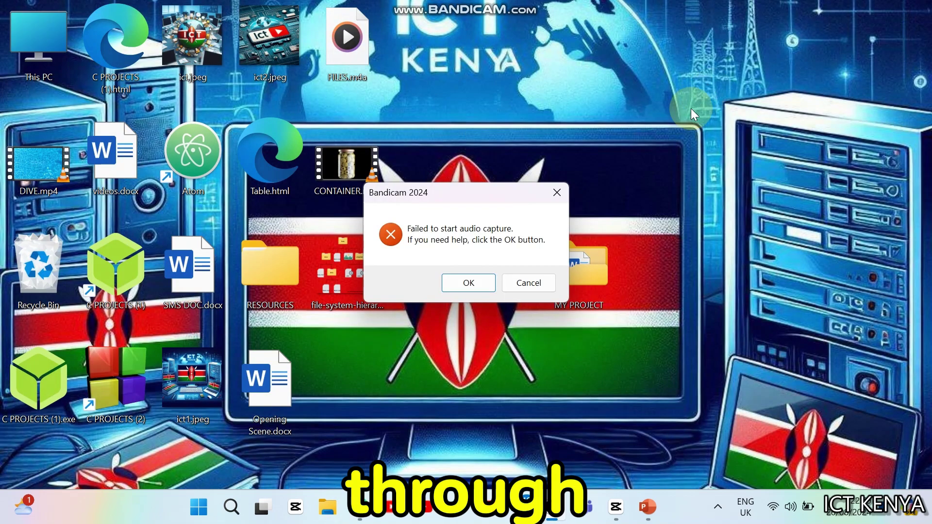
Open This PC from the desktop, look at the OS (C:) and LINUX (D:) drives, and close the window.
click(529, 285)
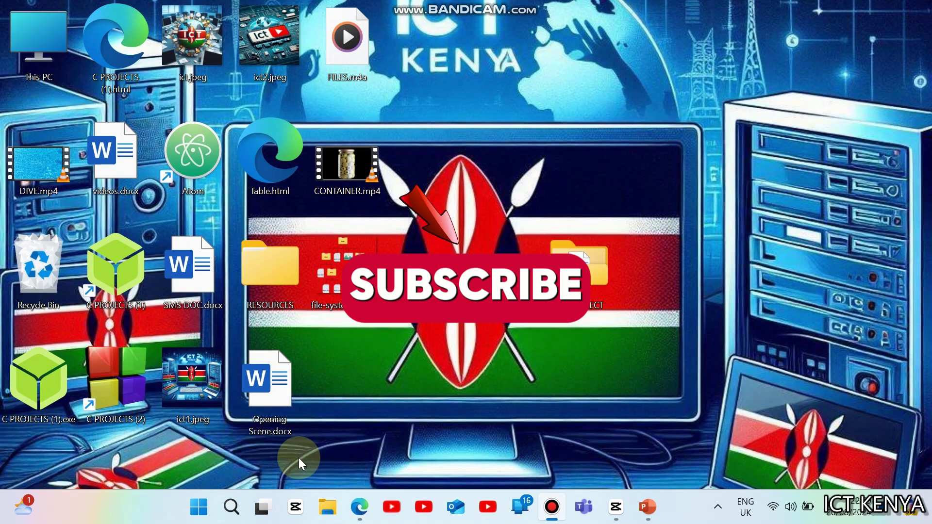
double_click(30, 18)
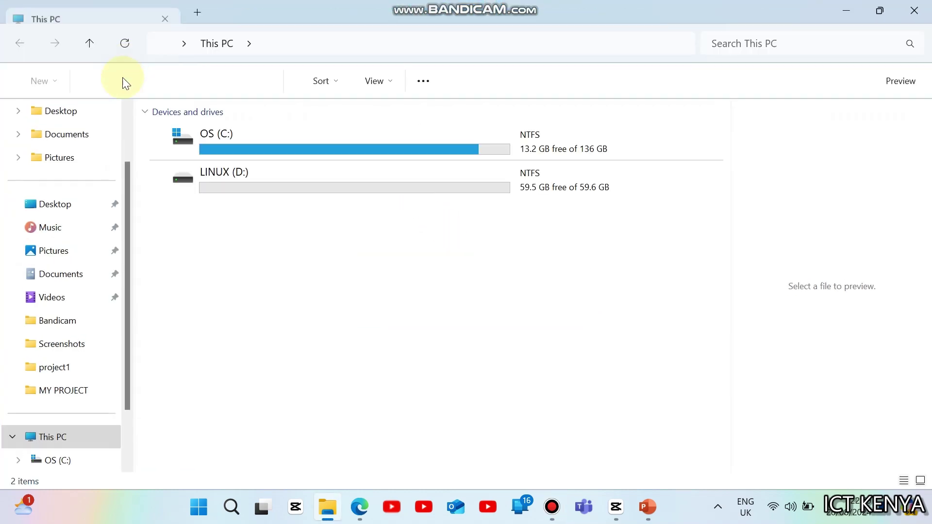
click(197, 141)
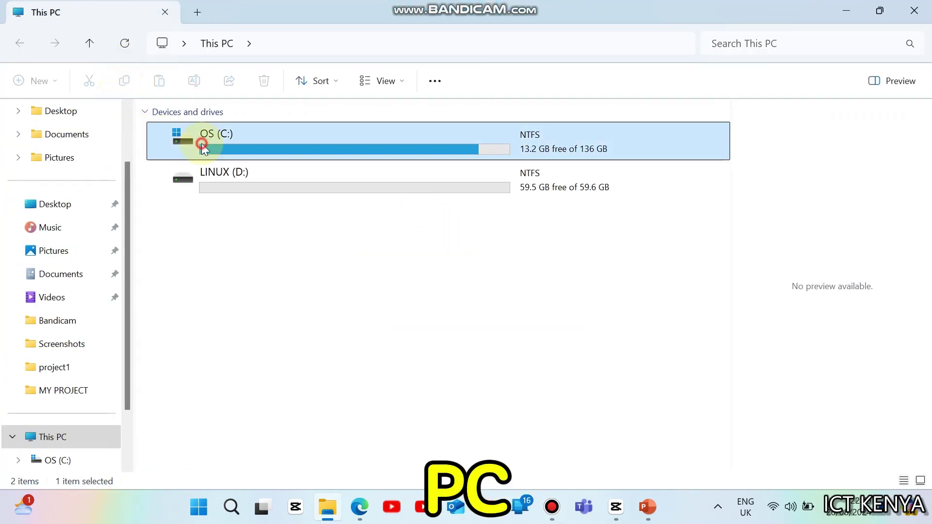
click(218, 191)
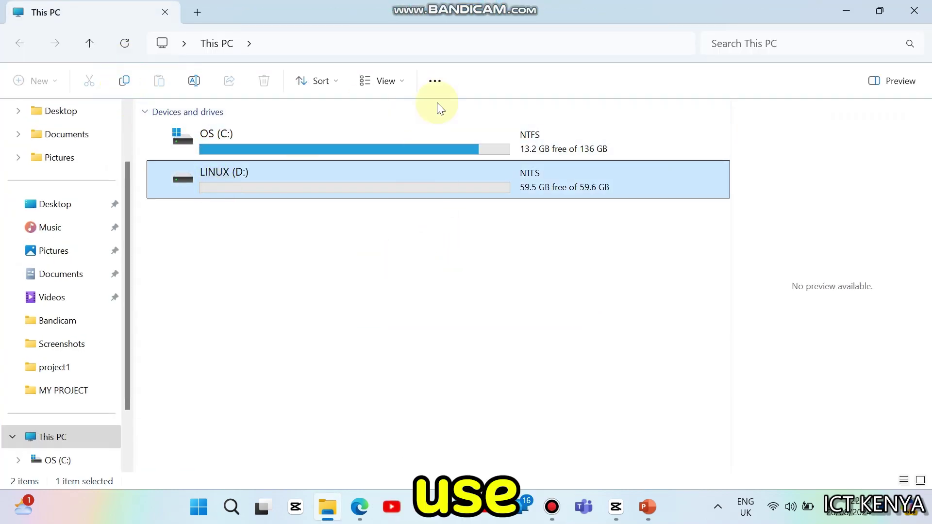
click(914, 10)
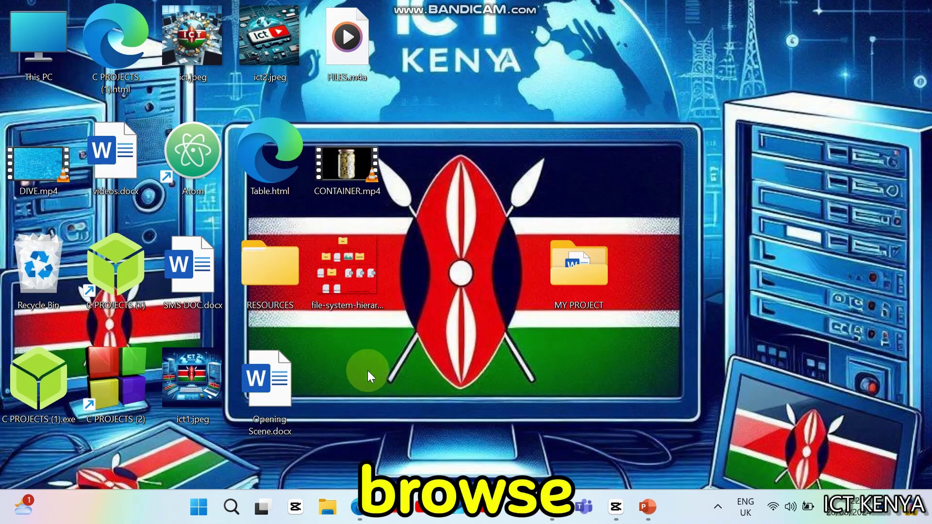
Create a new folder named STUDIES inside the MY PROJECT folder.
click(327, 507)
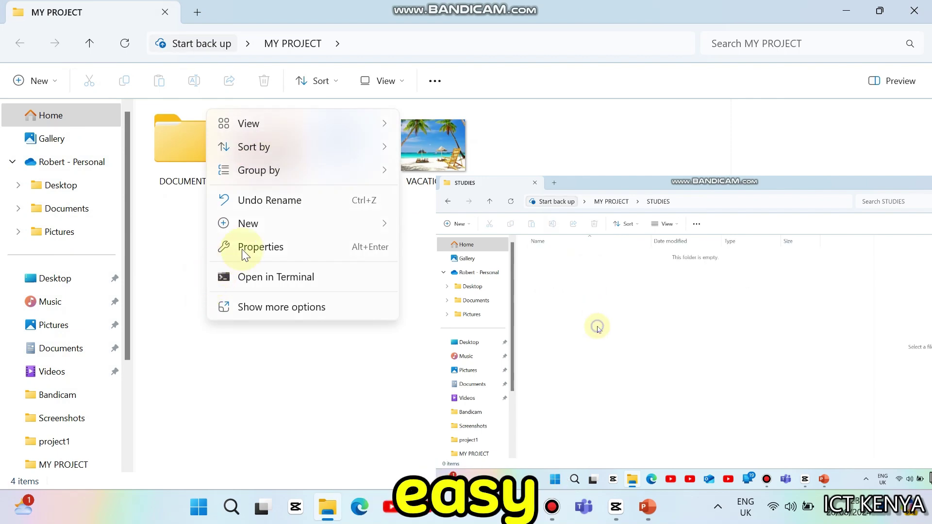
mouse_move(281, 223)
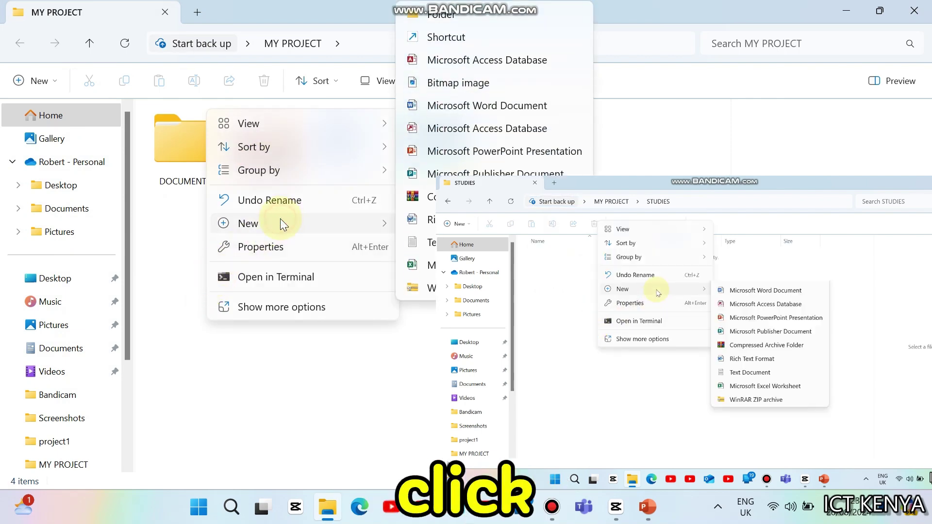
click(440, 15)
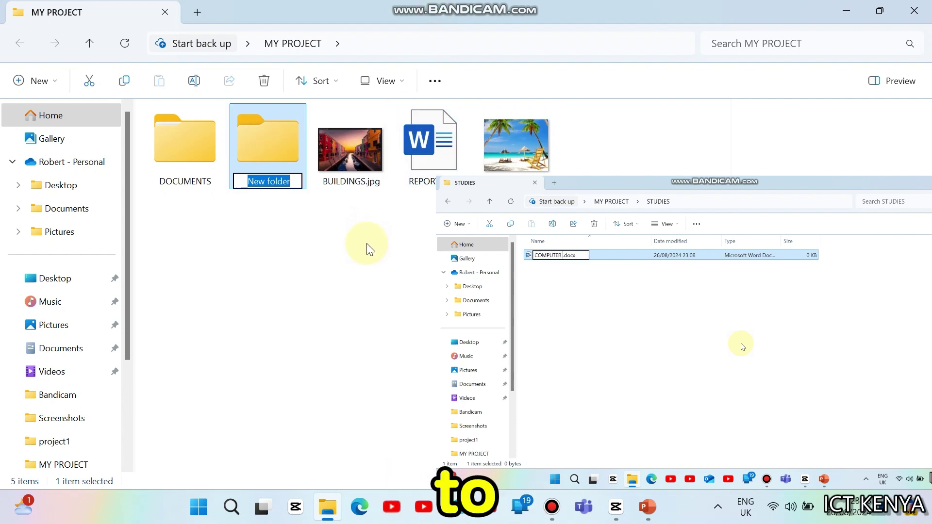
text(STUDIES)
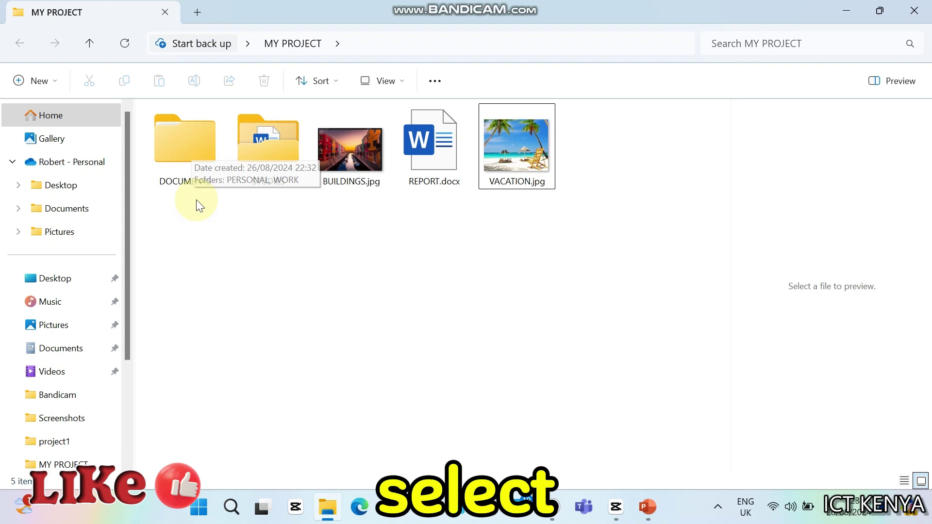
Select REPORT.docx, DOCUMENTS, STUDIES and VACATION.jpg together as a non-adjacent selection, and clear the selection.
click(182, 154)
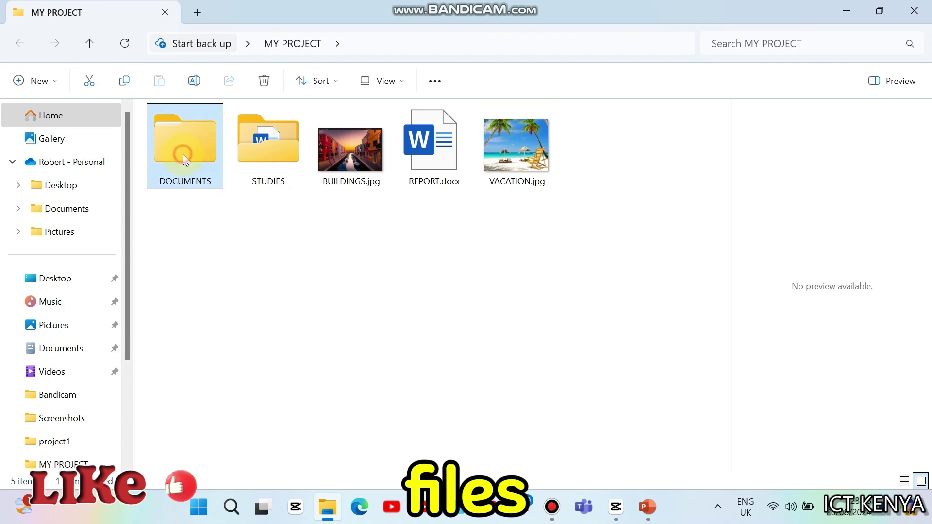
click(430, 145)
ctrl+click(181, 155)
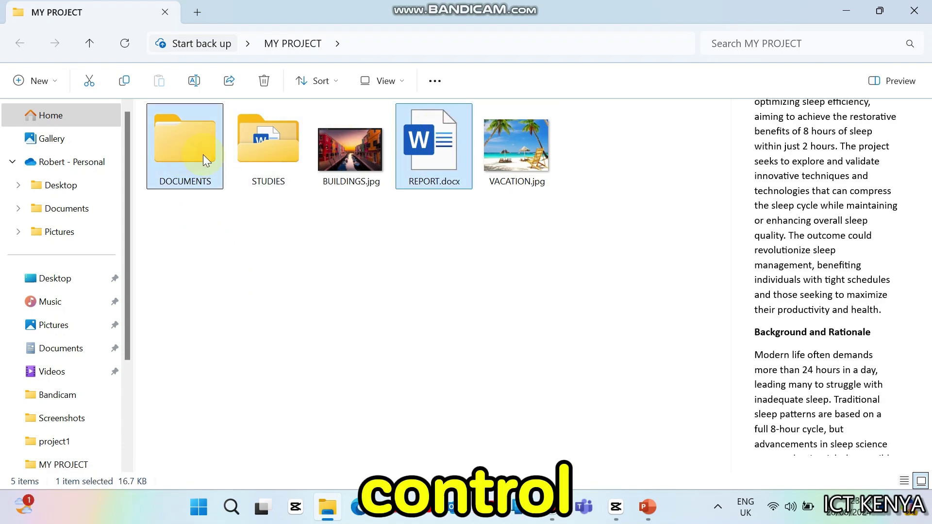
ctrl+click(252, 150)
ctrl+click(516, 145)
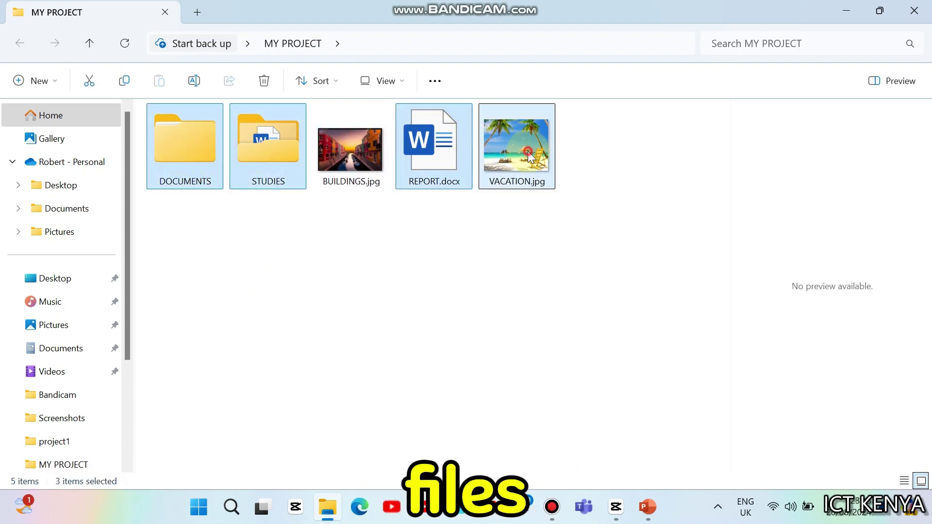
click(374, 275)
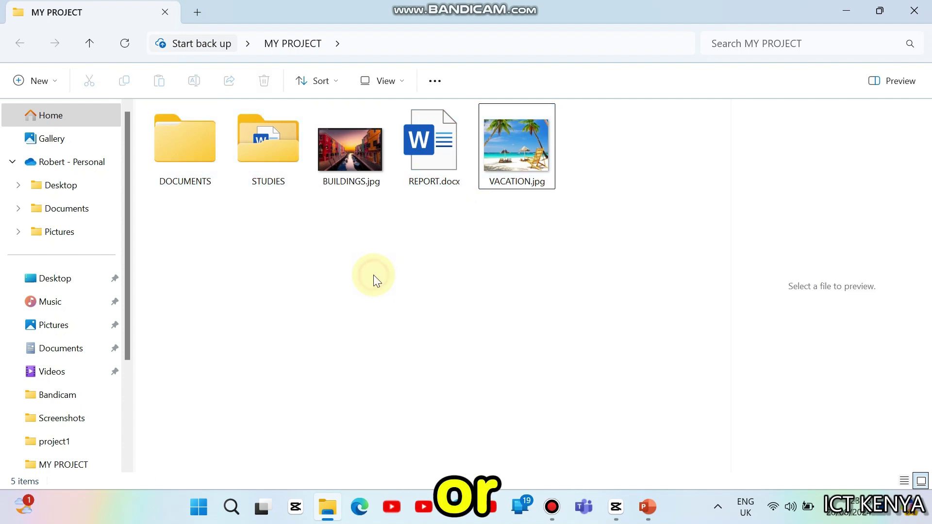
Select the whole range of items from the DOCUMENTS folder through VACATION.jpg.
click(189, 170)
shift+click(507, 137)
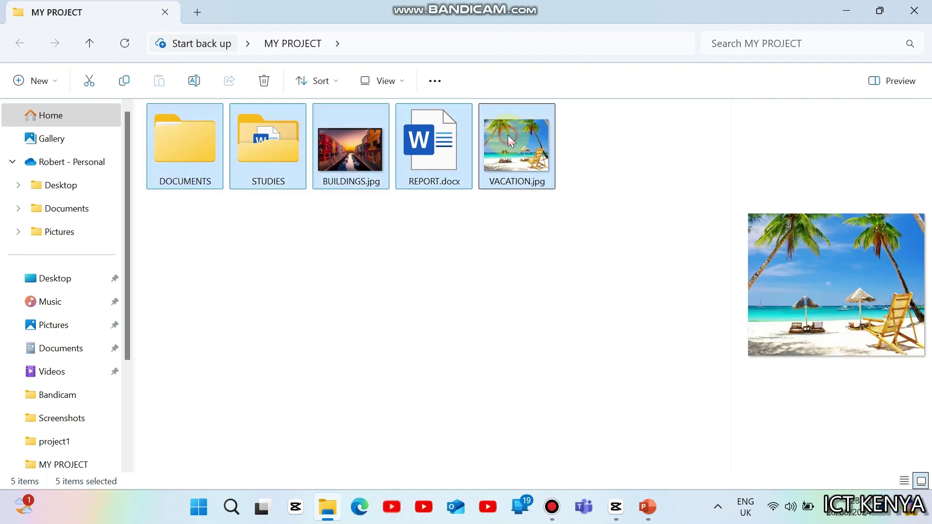
Build a multiple selection starting from REPORT.docx, adding DOCUMENTS, STUDIES and VACATION.jpg individually, and clear it.
click(434, 146)
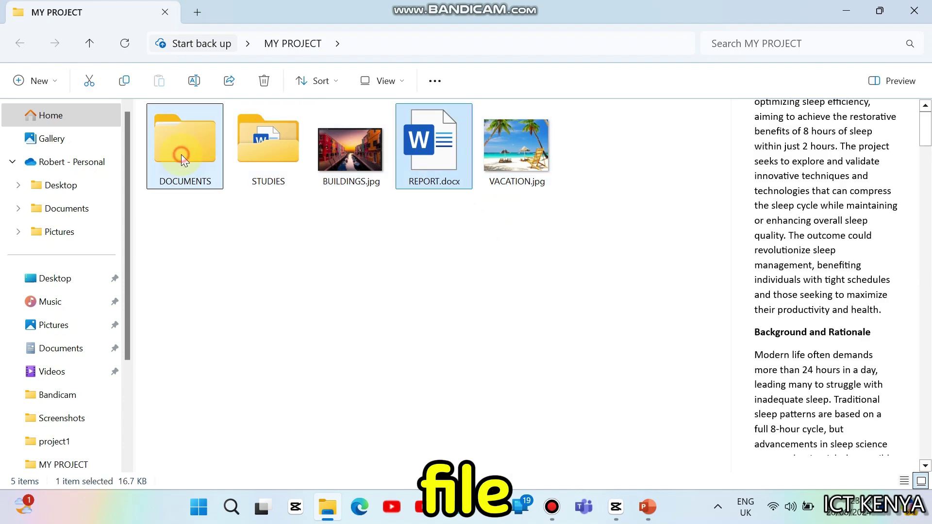
ctrl+click(187, 146)
ctrl+click(252, 150)
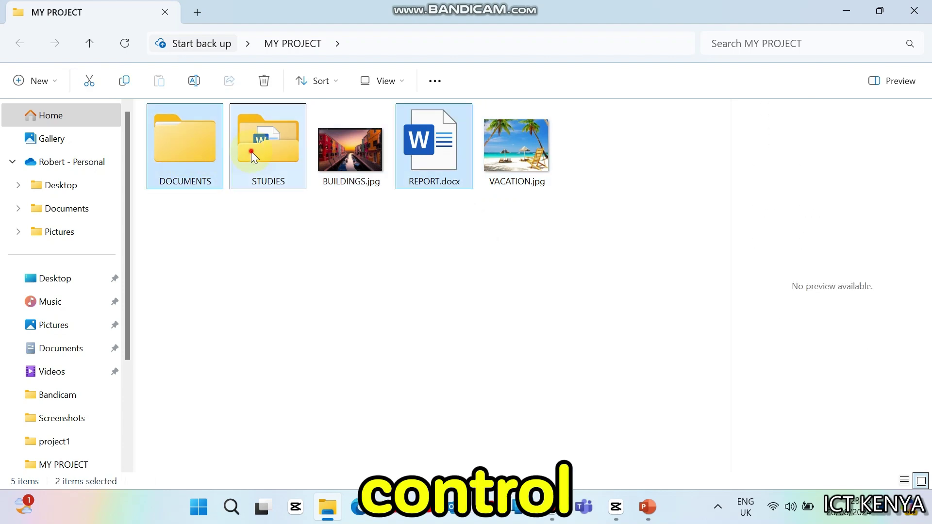
ctrl+click(528, 151)
click(346, 284)
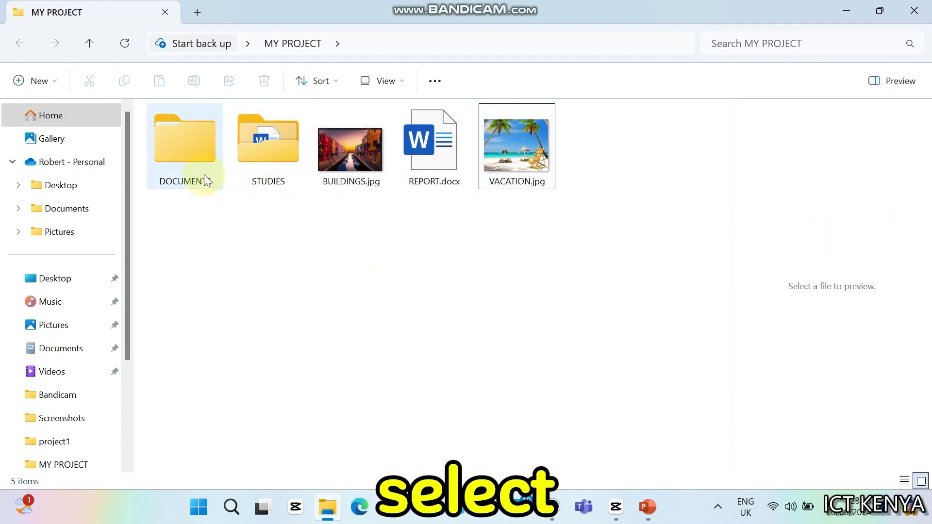
Move REPORT.docx from the MY PROJECT folder into the STUDIES folder.
click(189, 165)
click(341, 232)
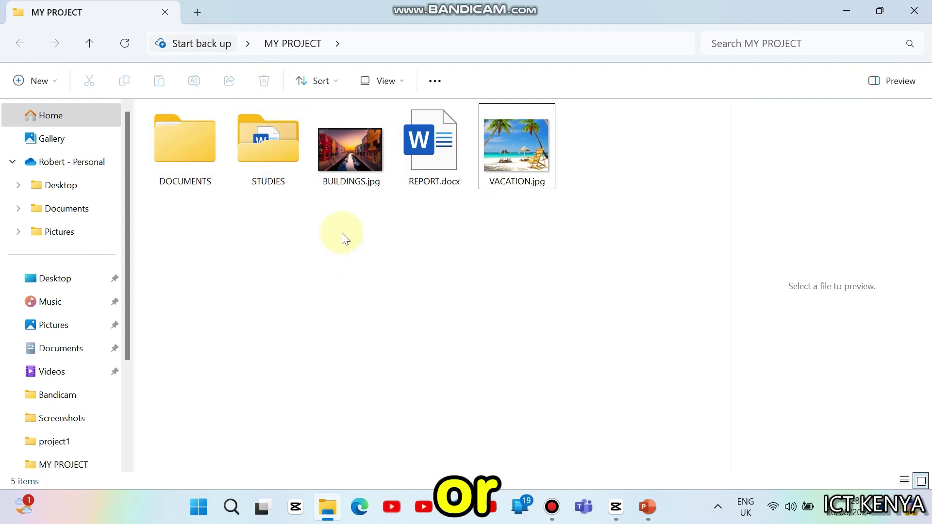
click(421, 115)
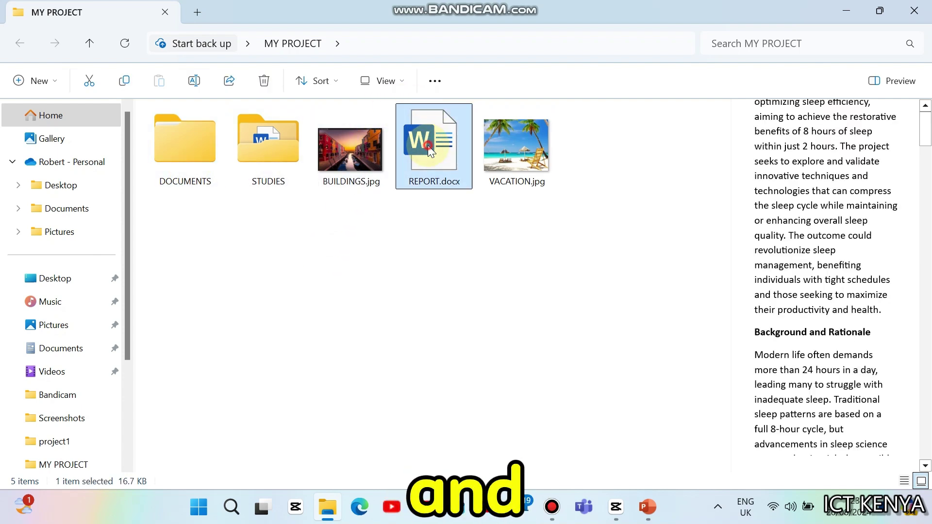
drag(427, 144, 278, 178)
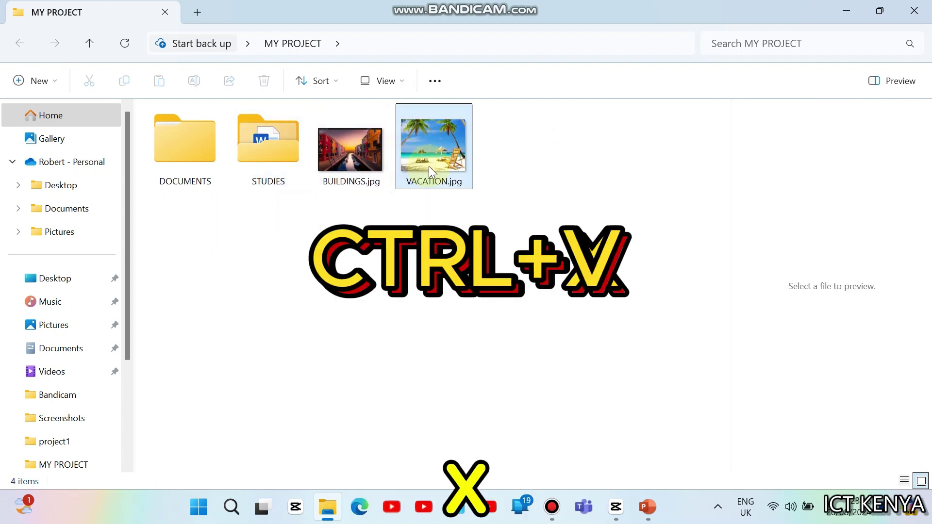
Copy VACATION.jpg from MY PROJECT into the DOCUMENTS folder, and open that folder to check the copy.
drag(429, 166, 189, 168)
double_click(190, 168)
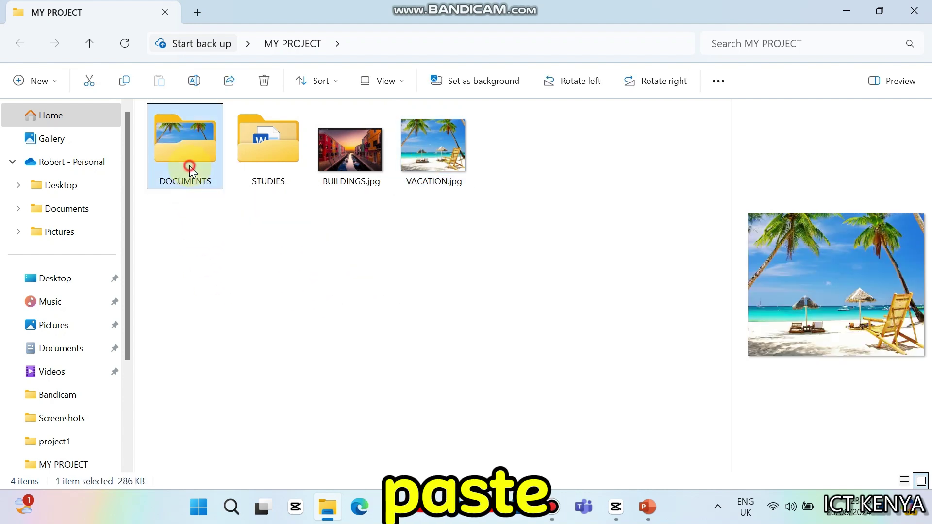
click(234, 176)
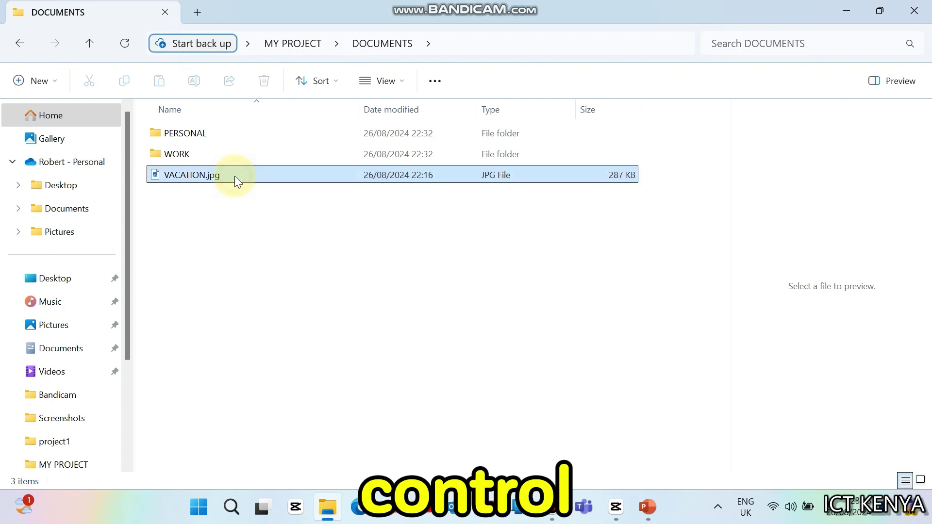
Return to MY PROJECT, move VACATION.jpg into the STUDIES folder, and open STUDIES.
click(308, 47)
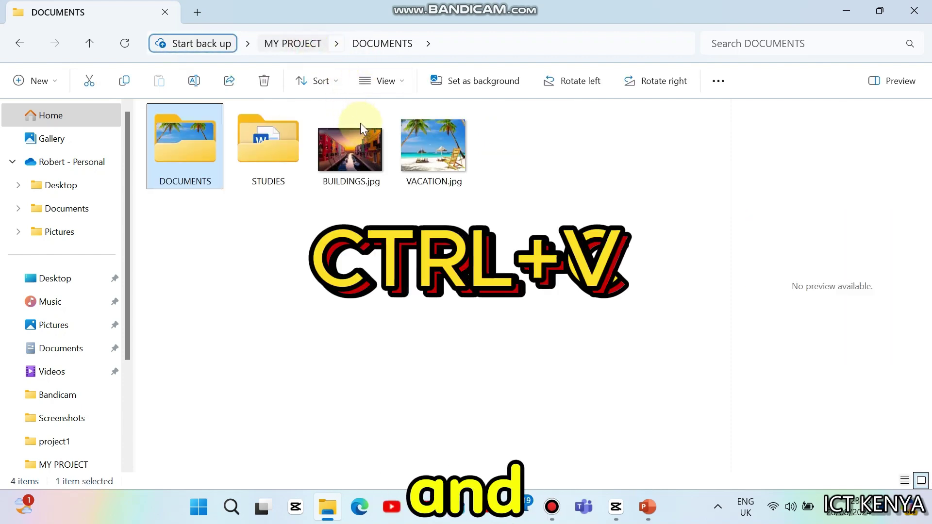
drag(438, 141, 264, 157)
double_click(265, 158)
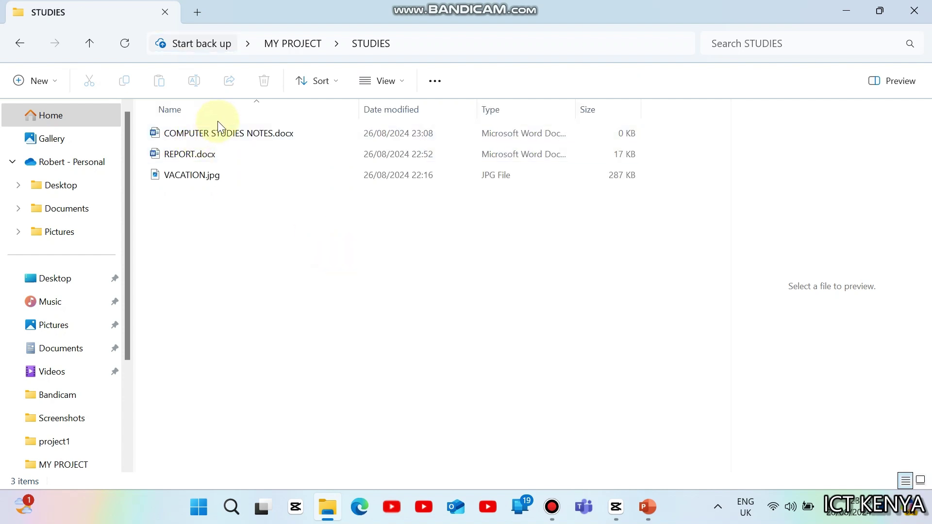
Cut COMPUTER STUDIES NOTES.docx from STUDIES and paste it into the DOCUMENTS folder of MY PROJECT.
click(226, 133)
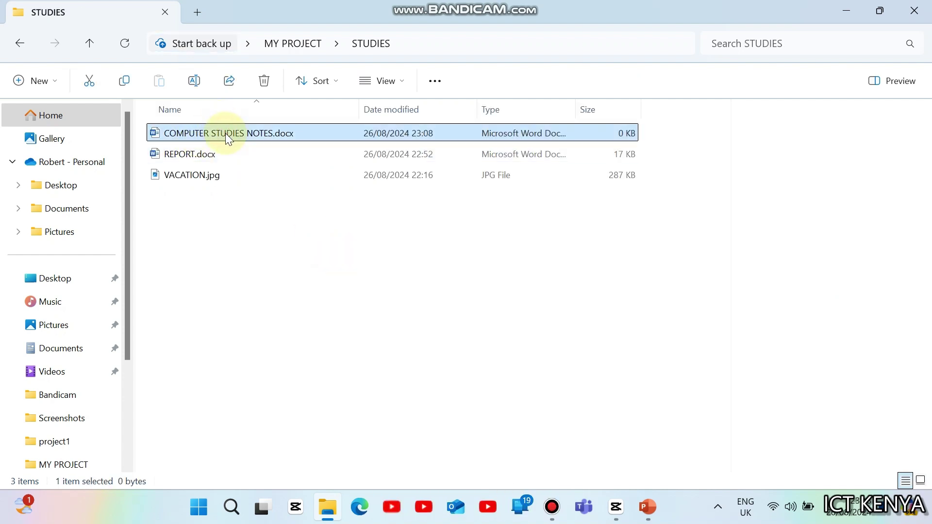
key(ctrl+x)
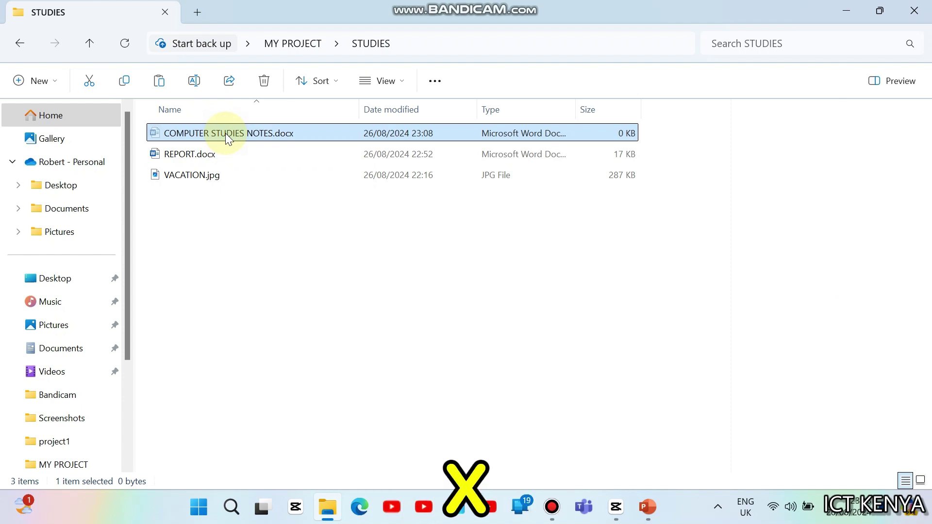
click(269, 42)
double_click(193, 160)
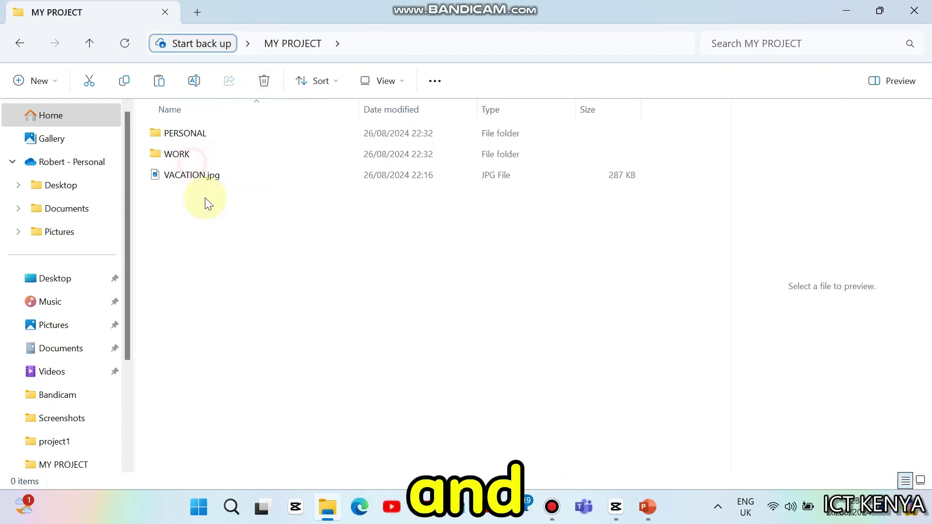
key(ctrl+v)
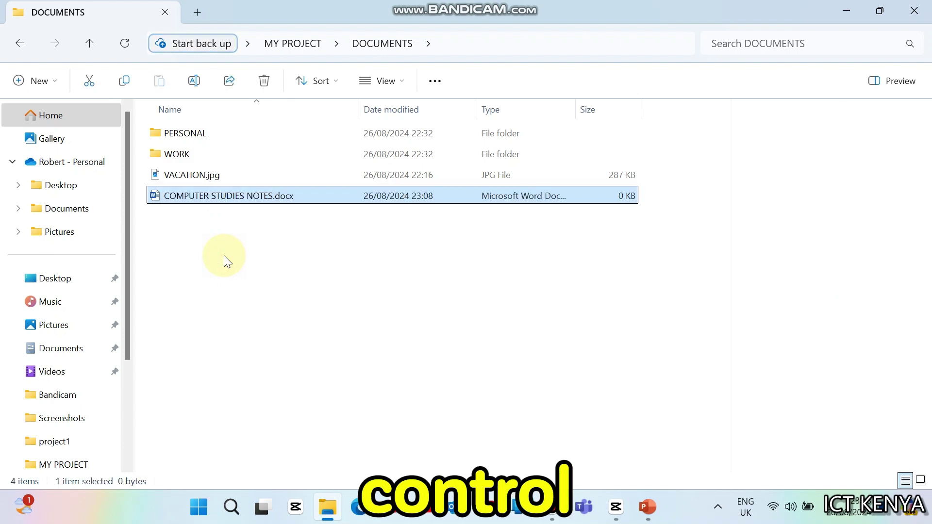
Copy REPORT.docx from STUDIES into the DOCUMENTS folder and open the copy in Word.
click(271, 43)
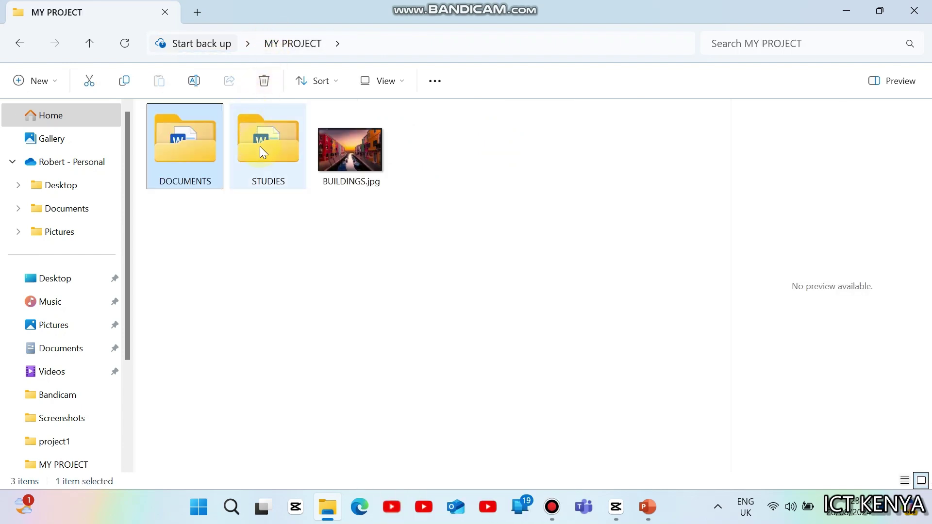
double_click(261, 147)
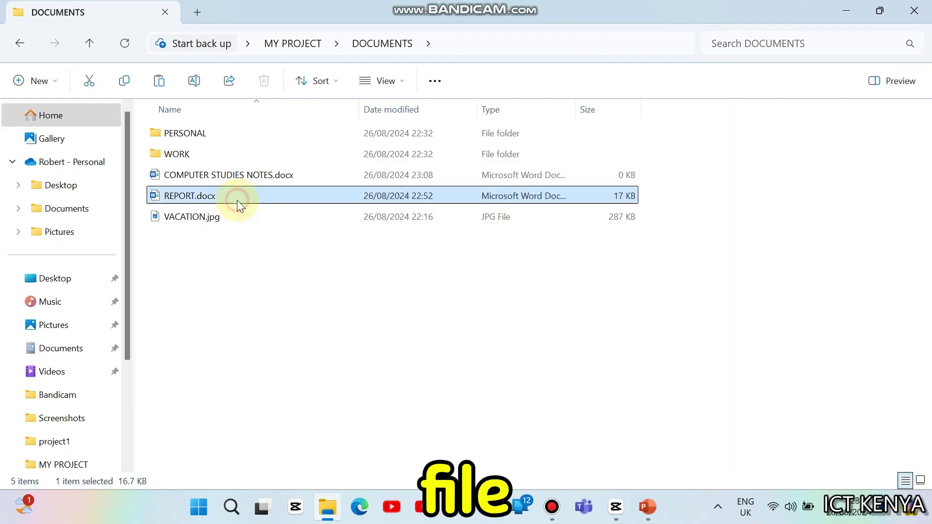
double_click(237, 201)
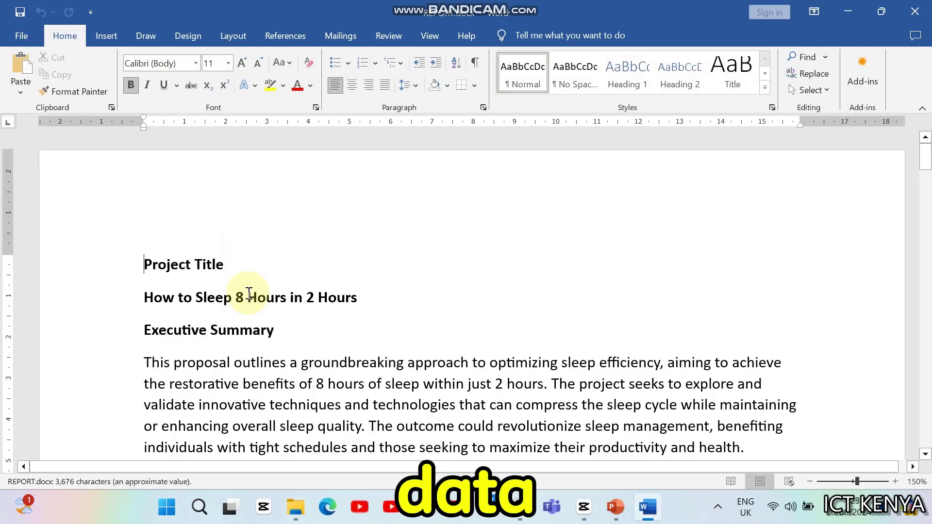
Increase the font size of the line "How to Sleep 8 Hours in 2 Hours" to 24.
triple_click(249, 304)
click(242, 63)
click(242, 63)
click(242, 62)
click(242, 63)
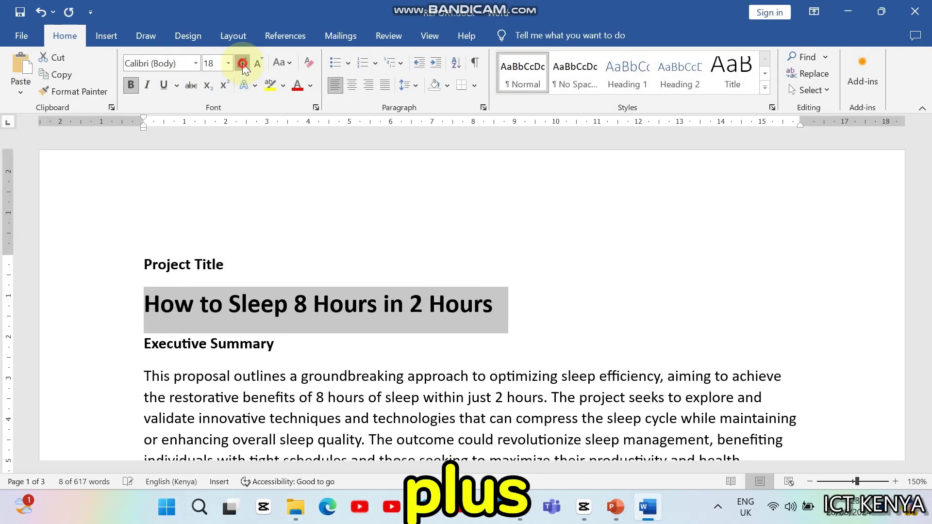
click(242, 63)
click(242, 62)
click(242, 63)
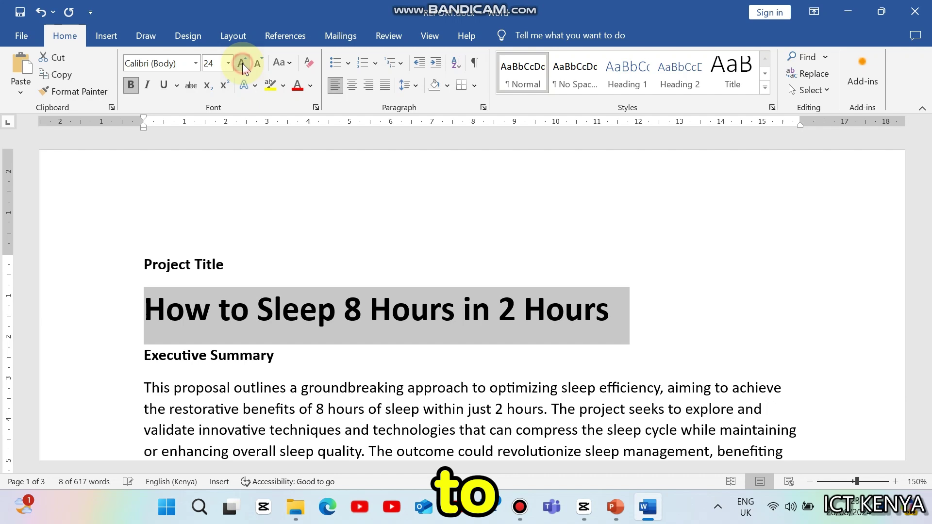
Deselect the enlarged title line and save the changes to REPORT.docx.
click(463, 87)
click(388, 224)
click(22, 36)
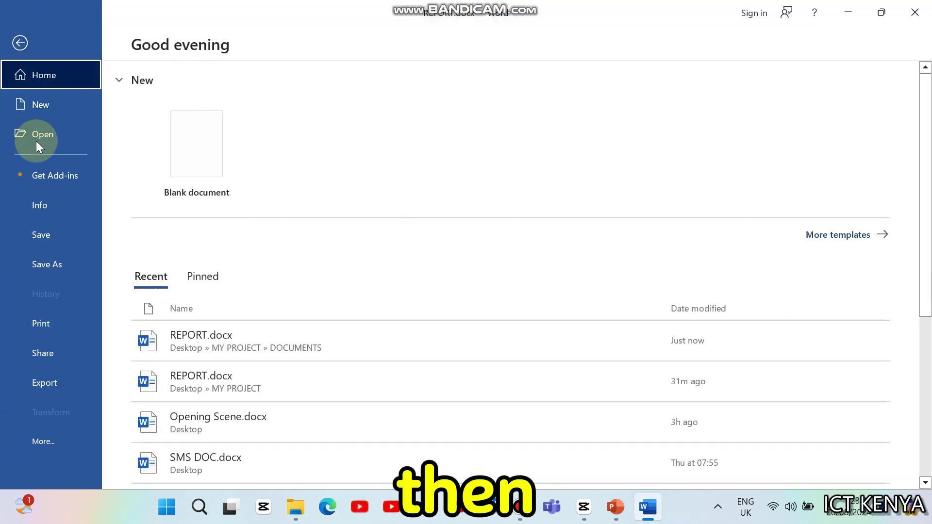
click(41, 235)
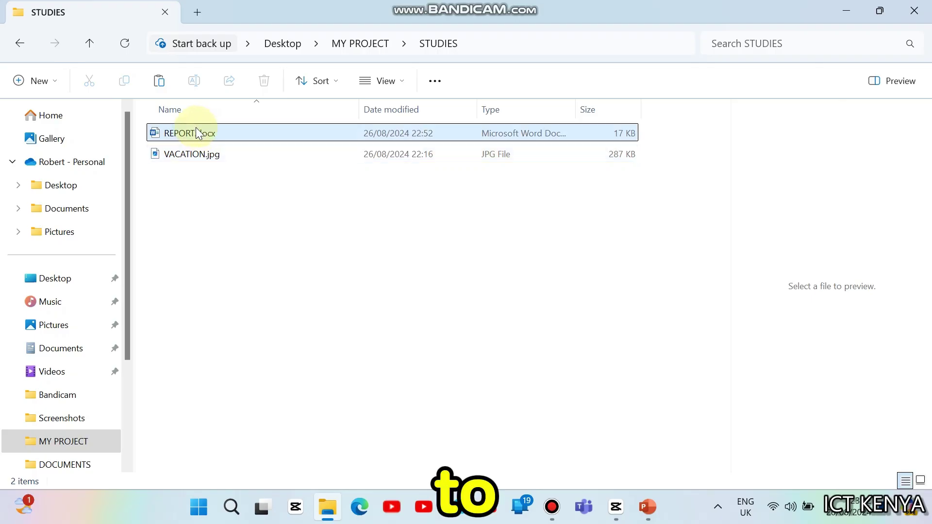
Rename REPORT.docx in the STUDIES folder to DOCUMENTATION.docx.
click(191, 127)
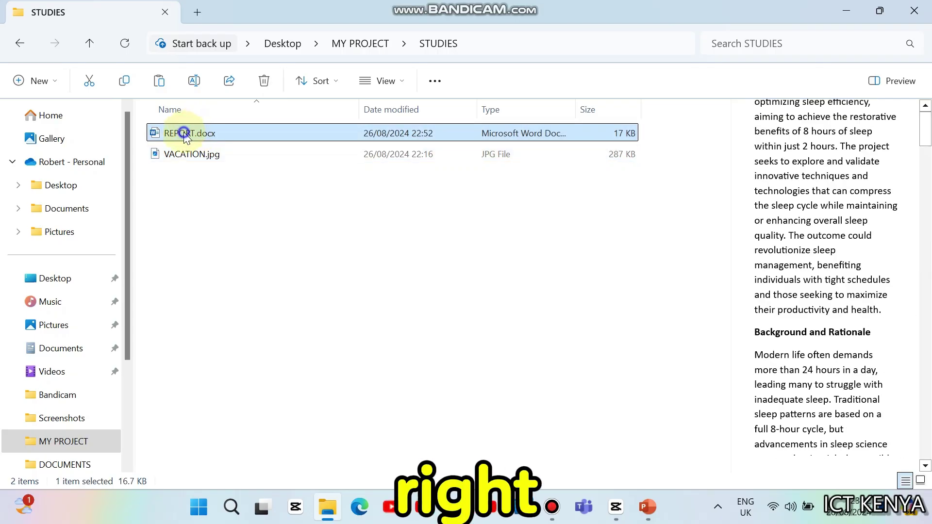
right_click(184, 134)
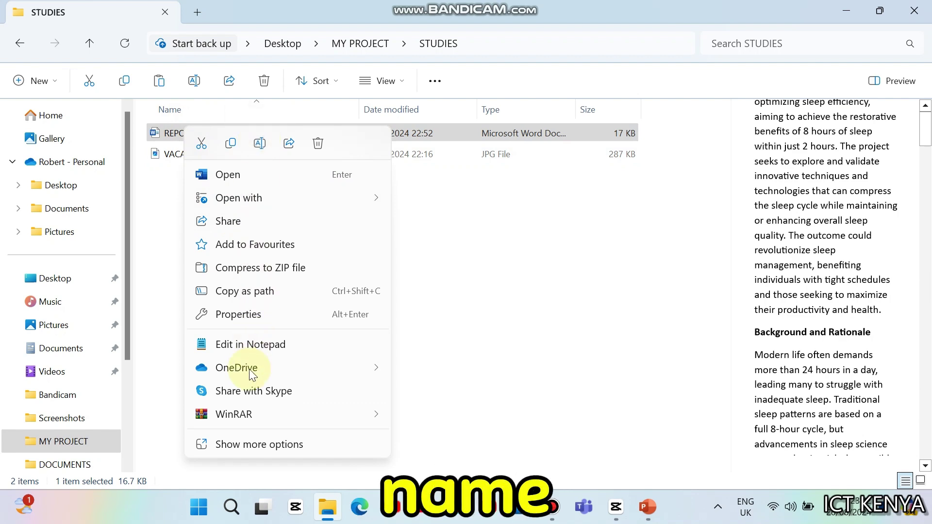
click(238, 443)
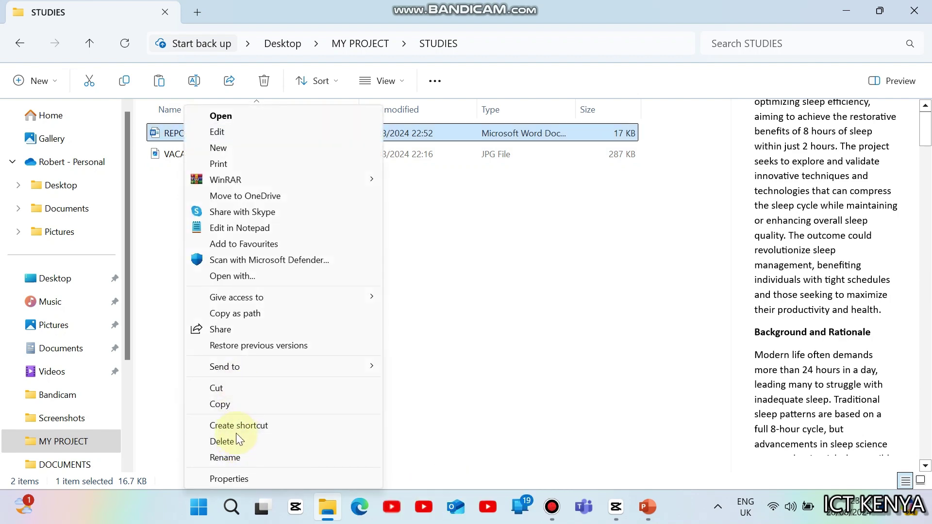
click(234, 459)
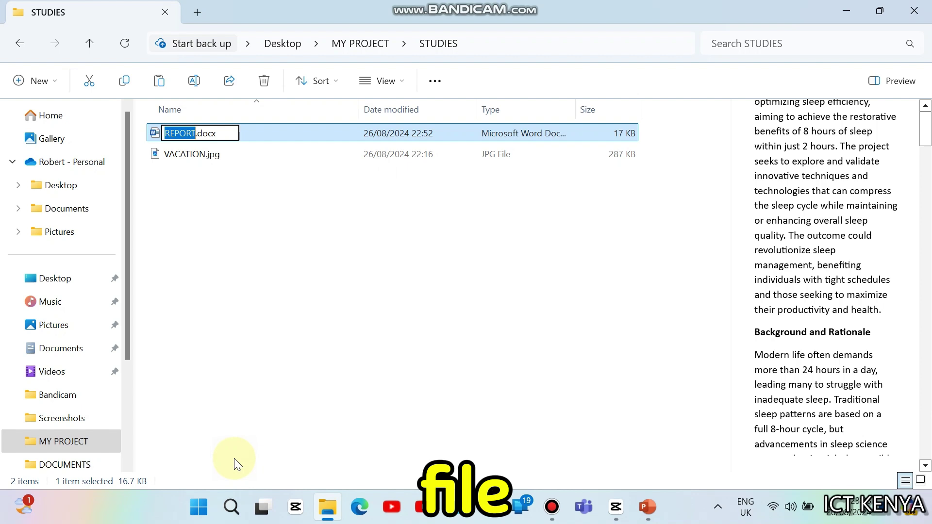
text(R)
key(BackSpace)
text(DOCU)
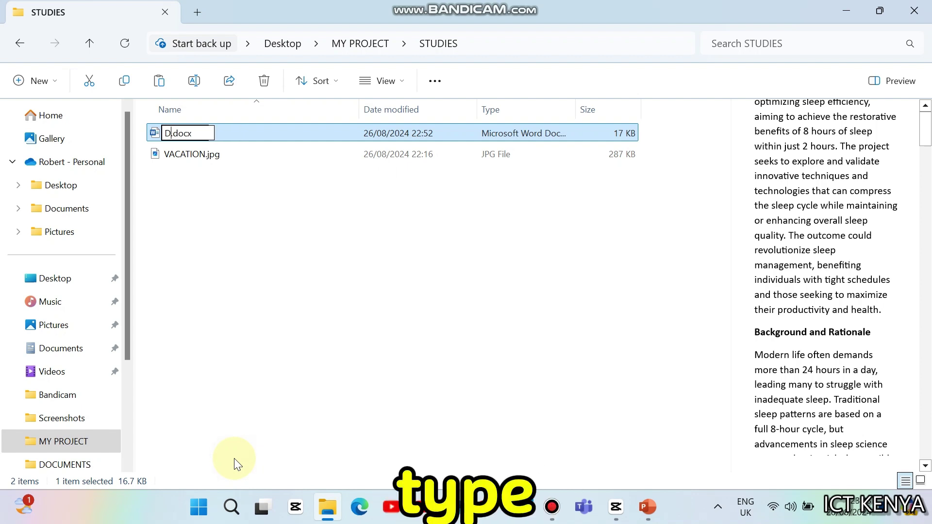
text(MENTATION)
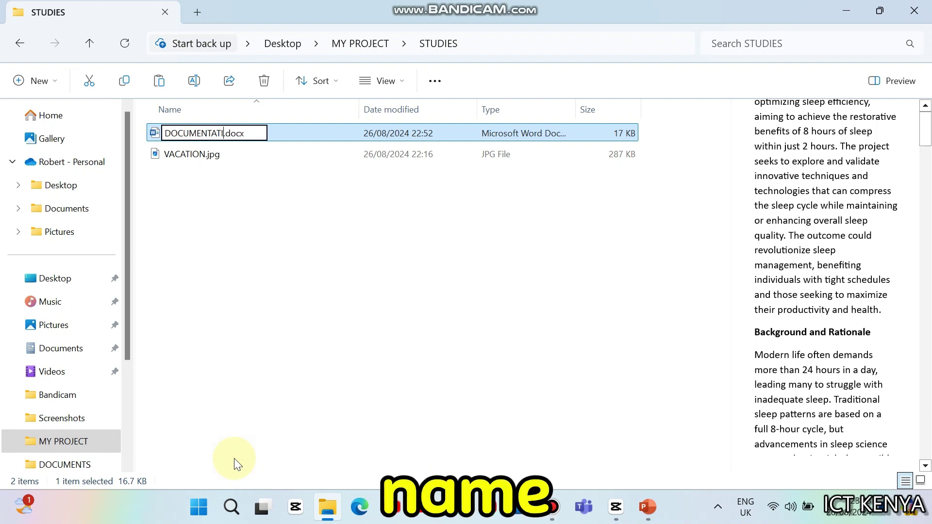
key(Return)
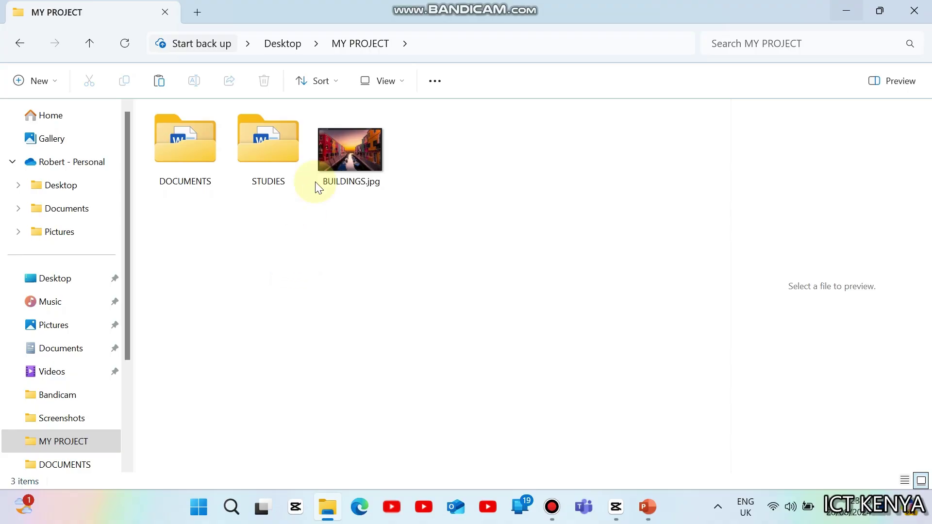
Delete BUILDINGS.jpg from the MY PROJECT folder.
click(344, 155)
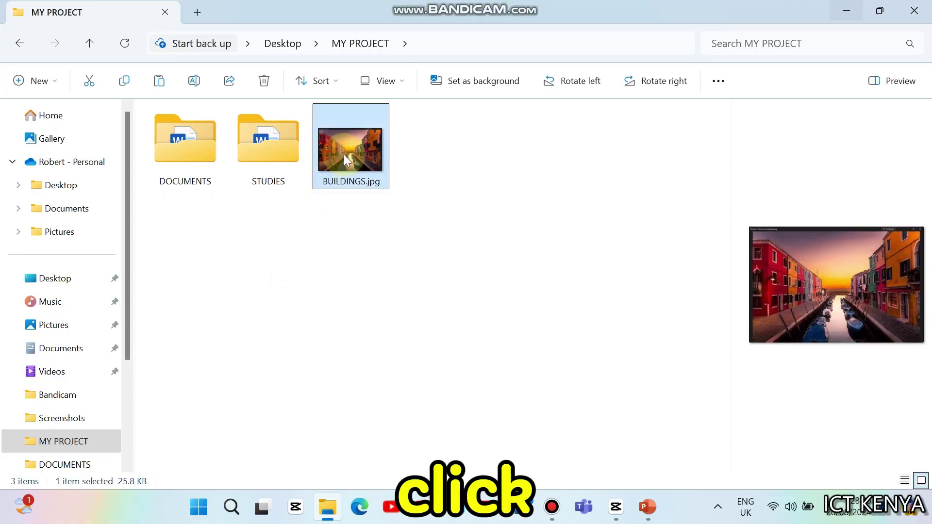
right_click(344, 154)
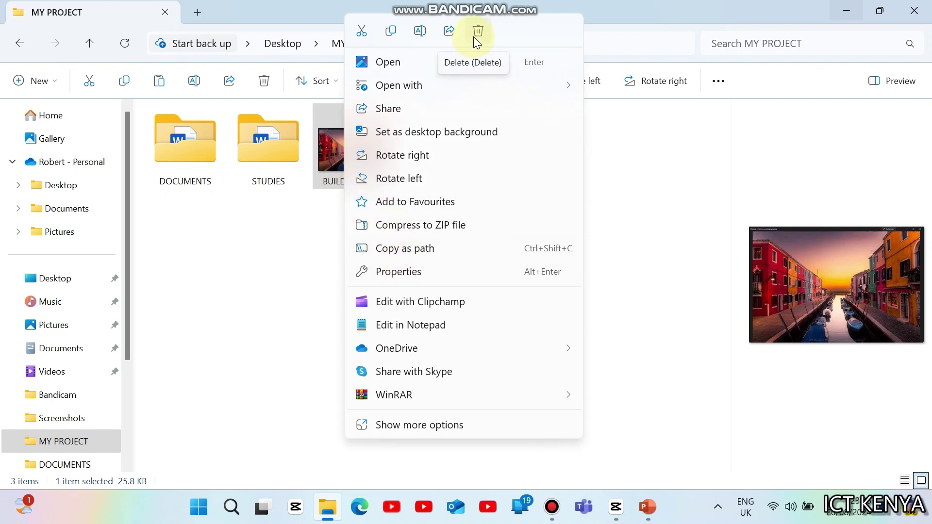
click(427, 426)
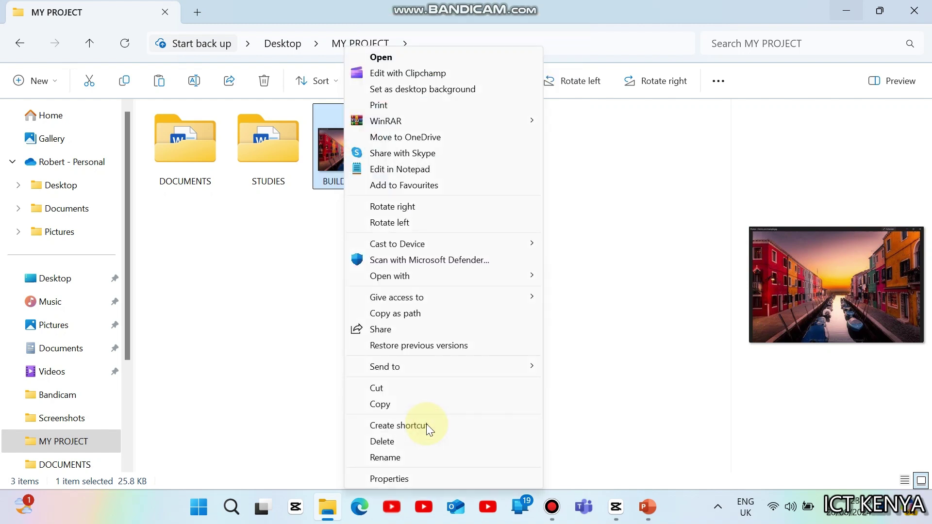
click(390, 442)
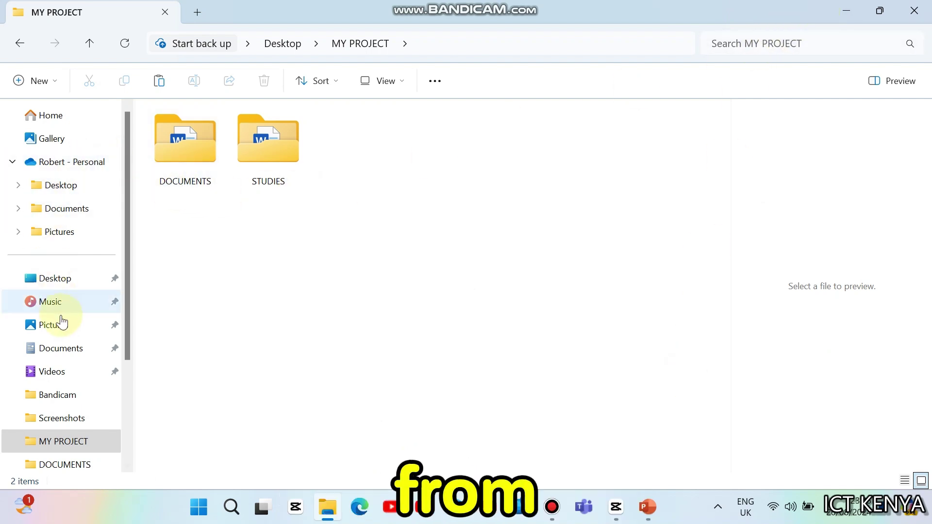
Go to the desktop, dismiss the audio capture error, and open the Recycle Bin.
click(57, 284)
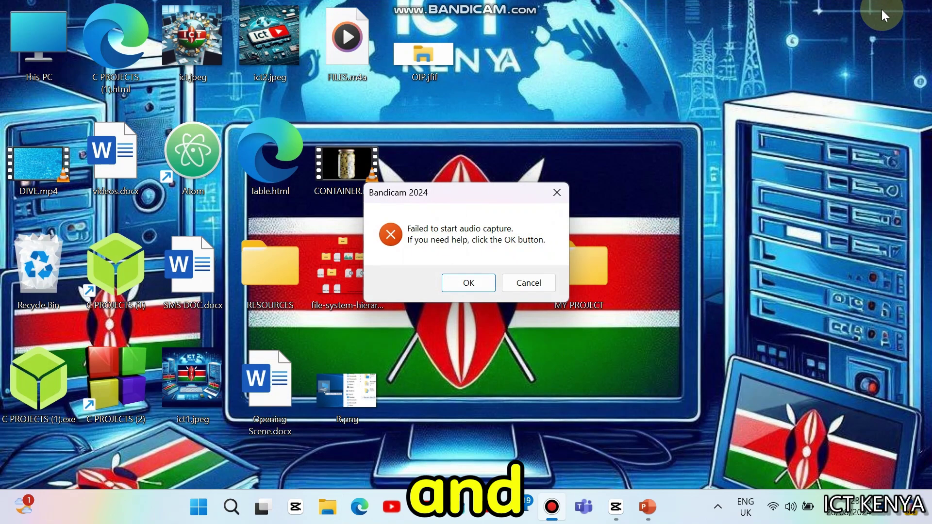
click(557, 194)
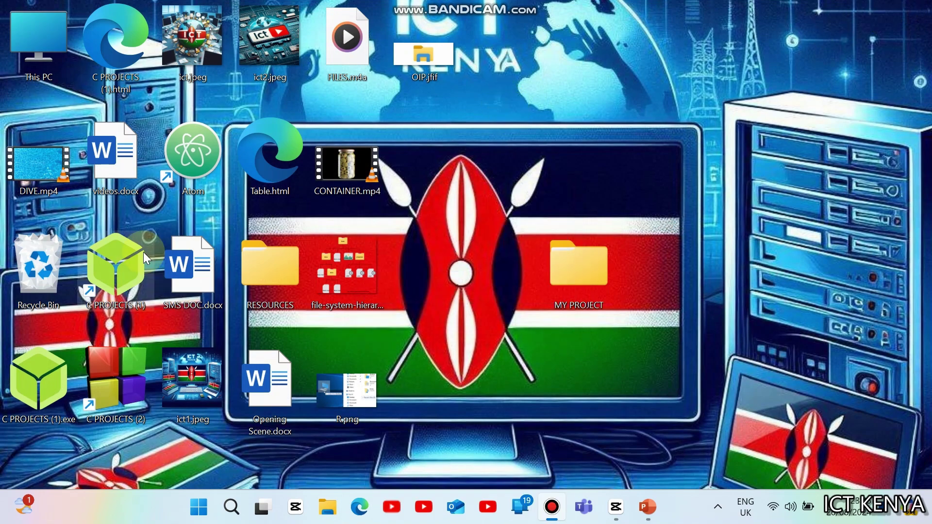
double_click(19, 273)
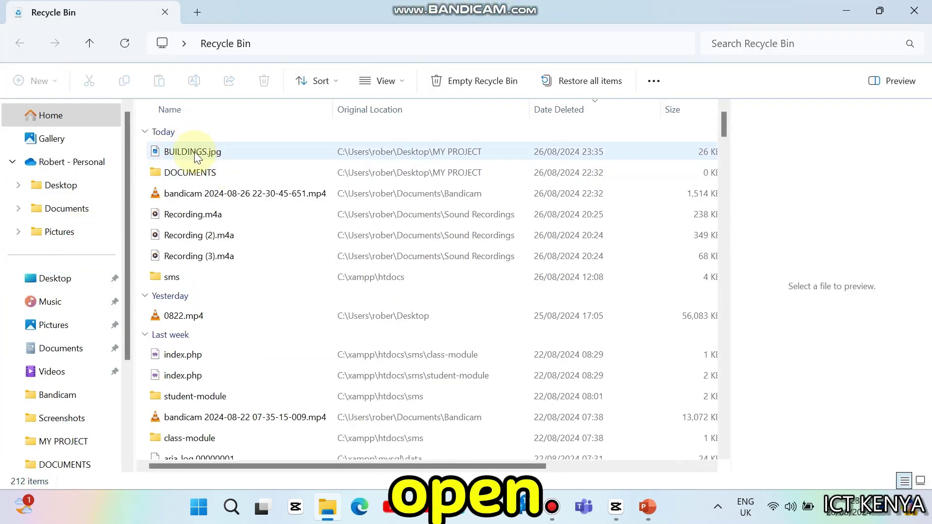
Restore BUILDINGS.jpg from the Recycle Bin and select it in the MY PROJECT folder.
click(194, 152)
right_click(194, 150)
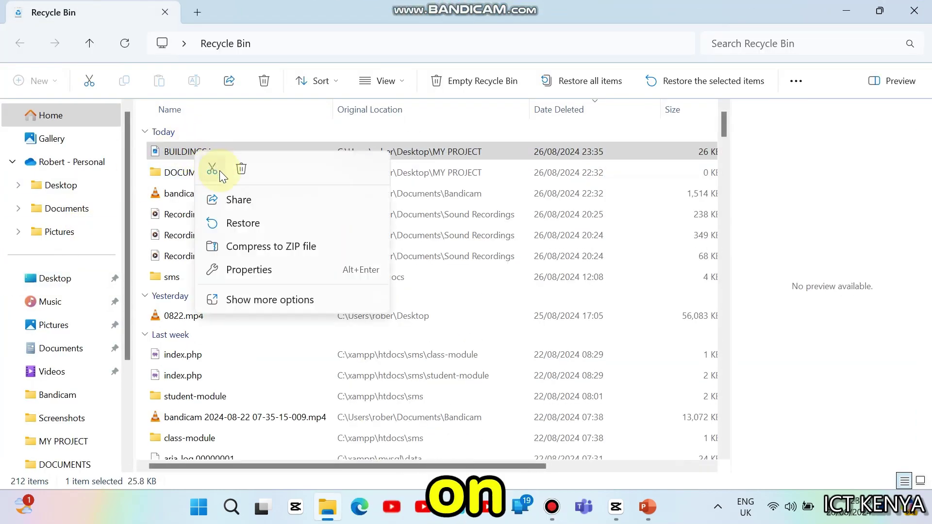
click(242, 223)
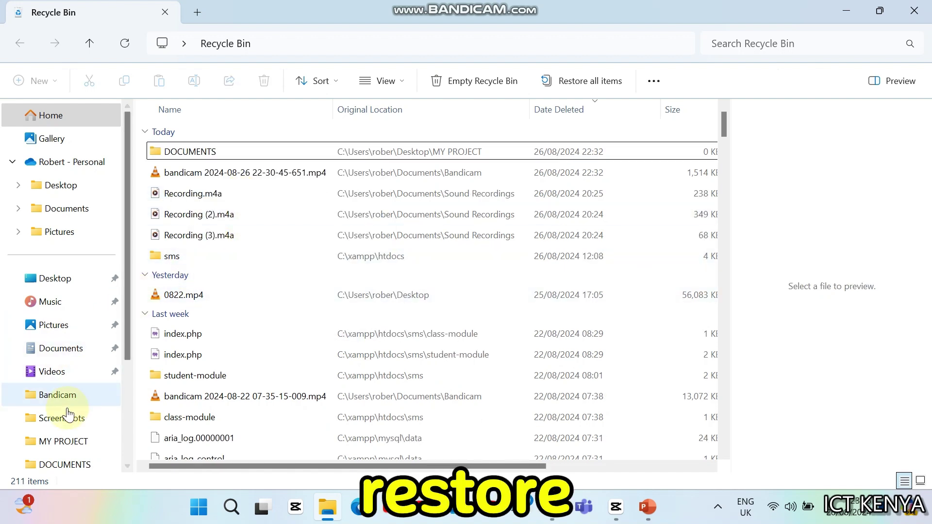
click(71, 444)
click(332, 145)
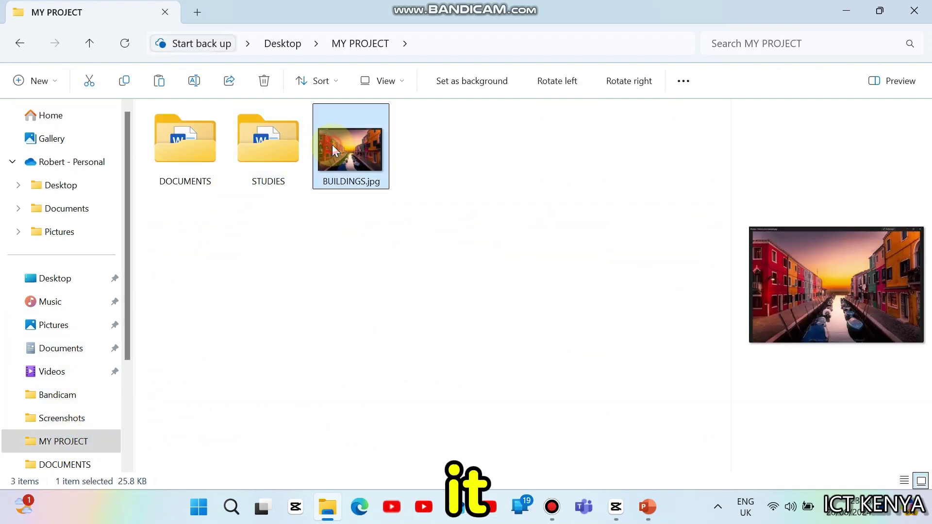